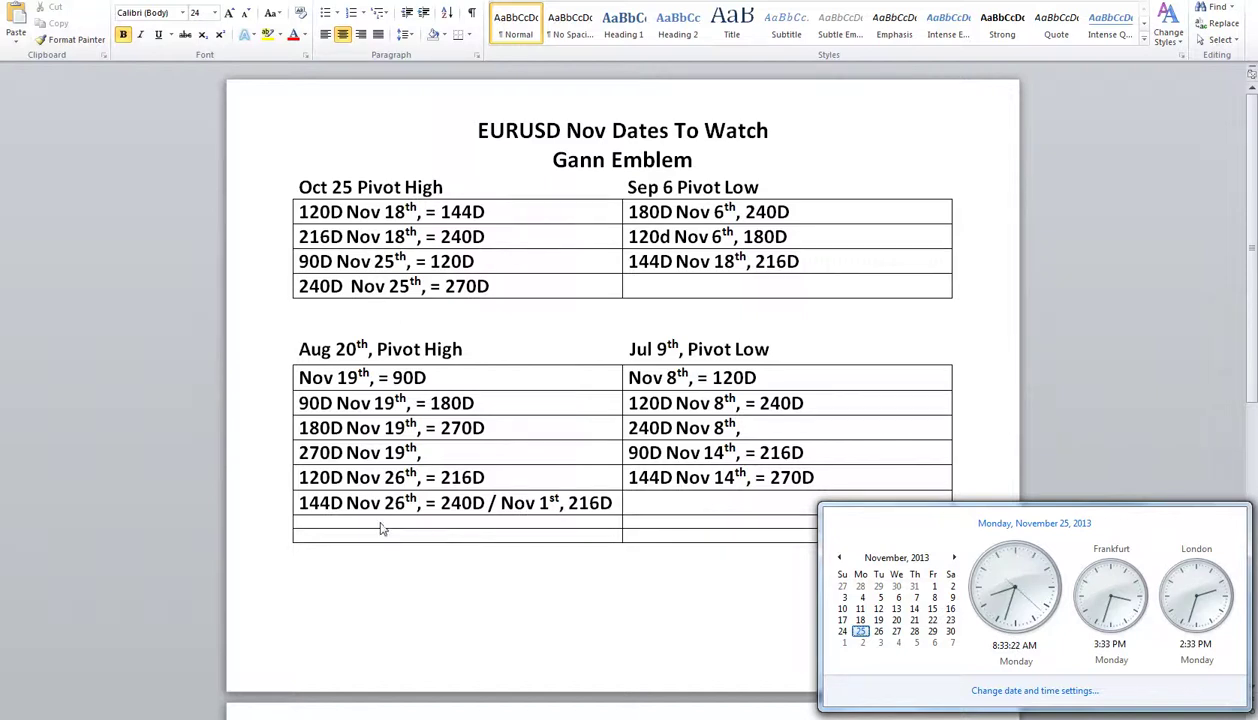
# Step: Close the calendar flyout and scroll through both pages of the EURUSD Nov Dates To Watch tables
pyautogui.click(413, 609)
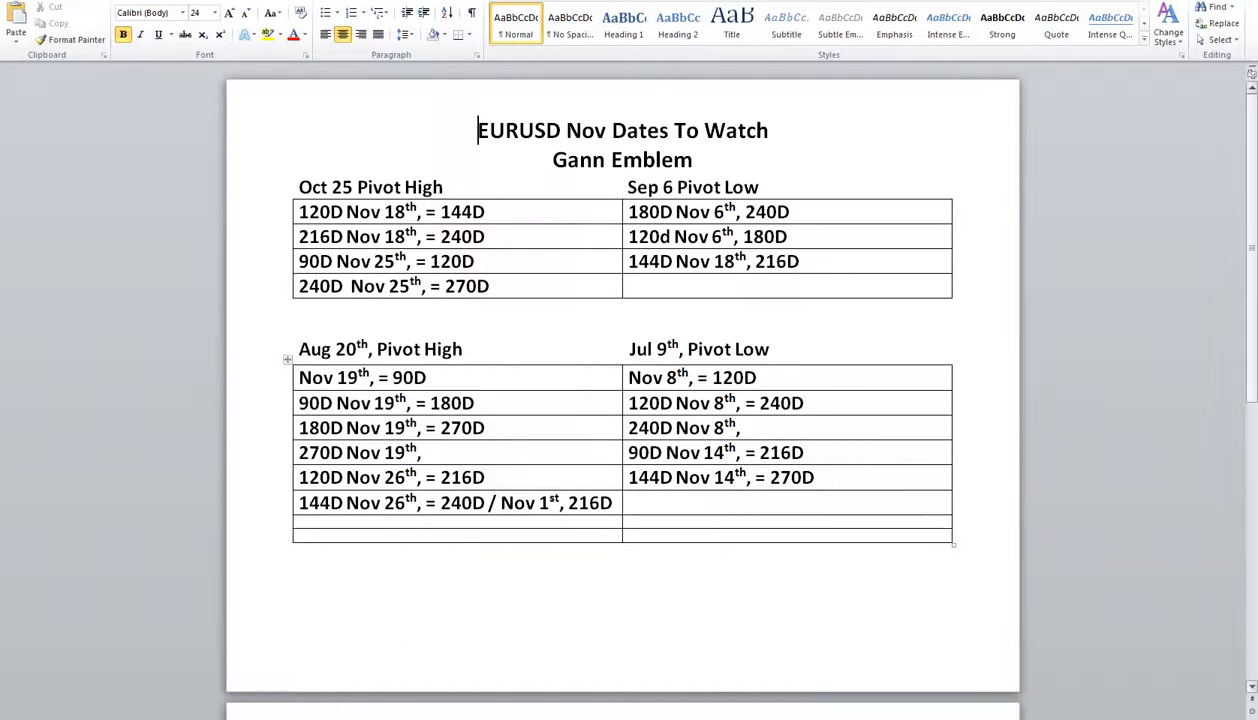
pyautogui.moveTo(1251, 252); pyautogui.dragTo(1254, 368)
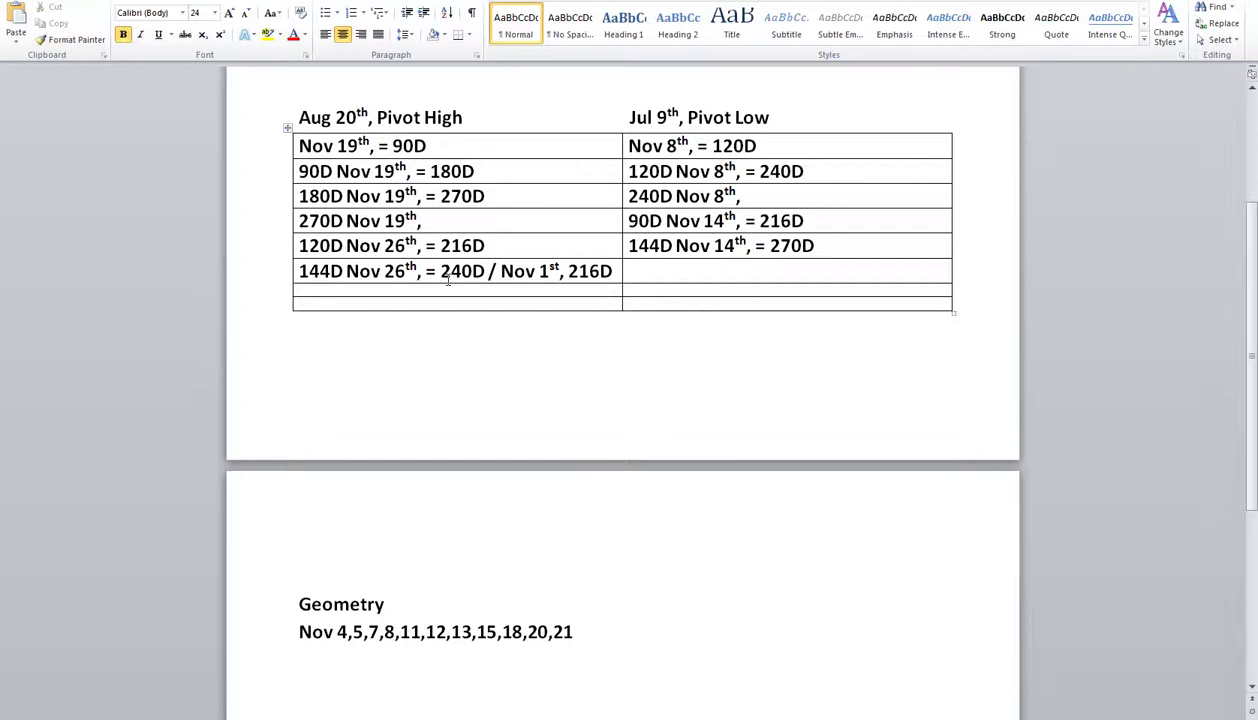
pyautogui.moveTo(1254, 232); pyautogui.dragTo(1254, 105)
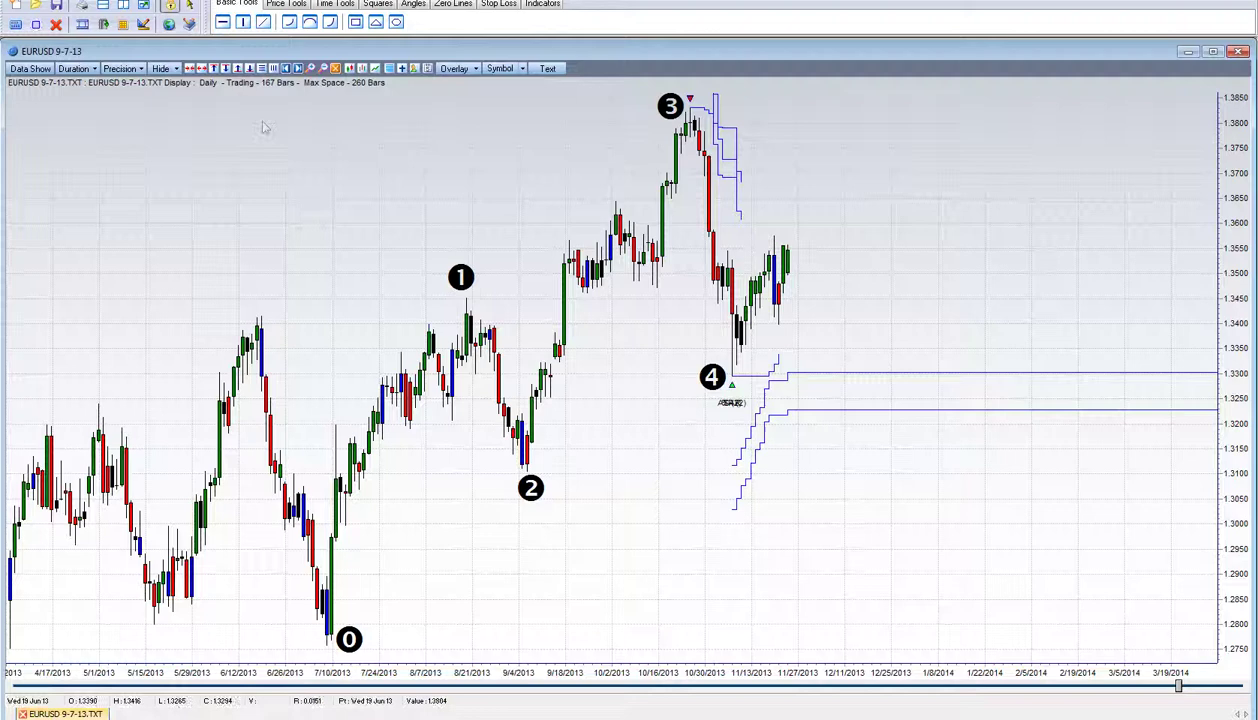
pyautogui.click(176, 67)
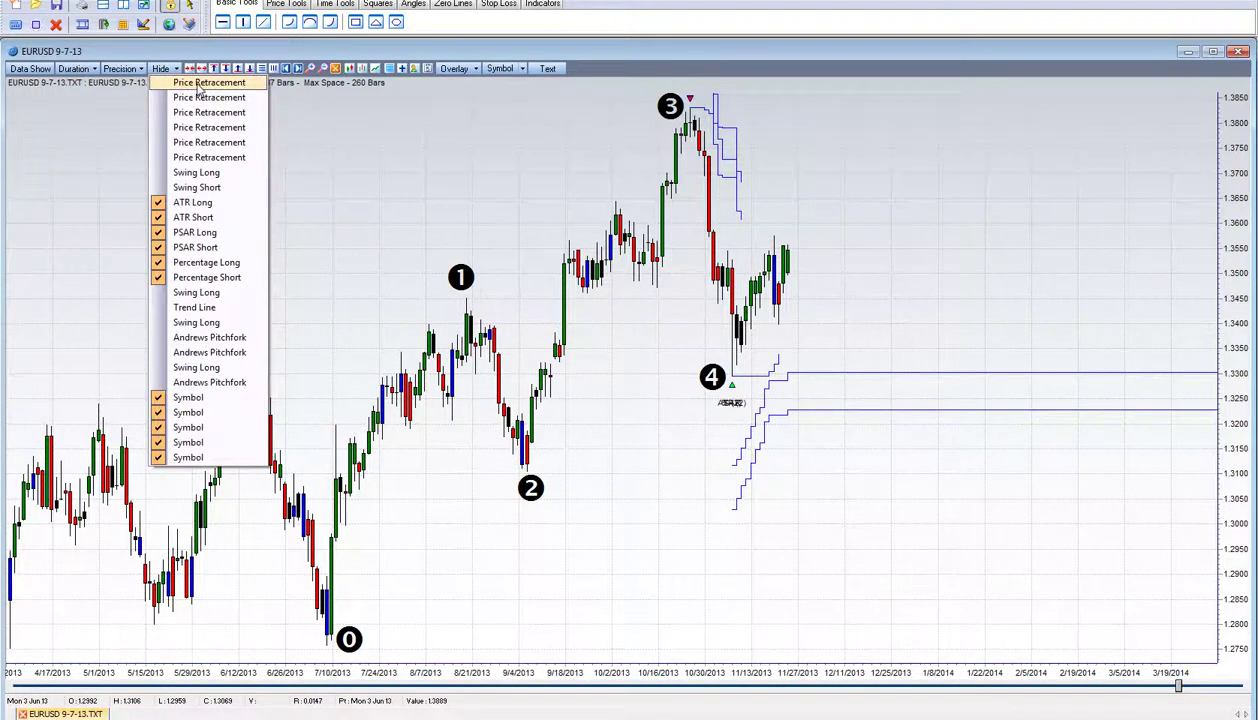
pyautogui.click(198, 84)
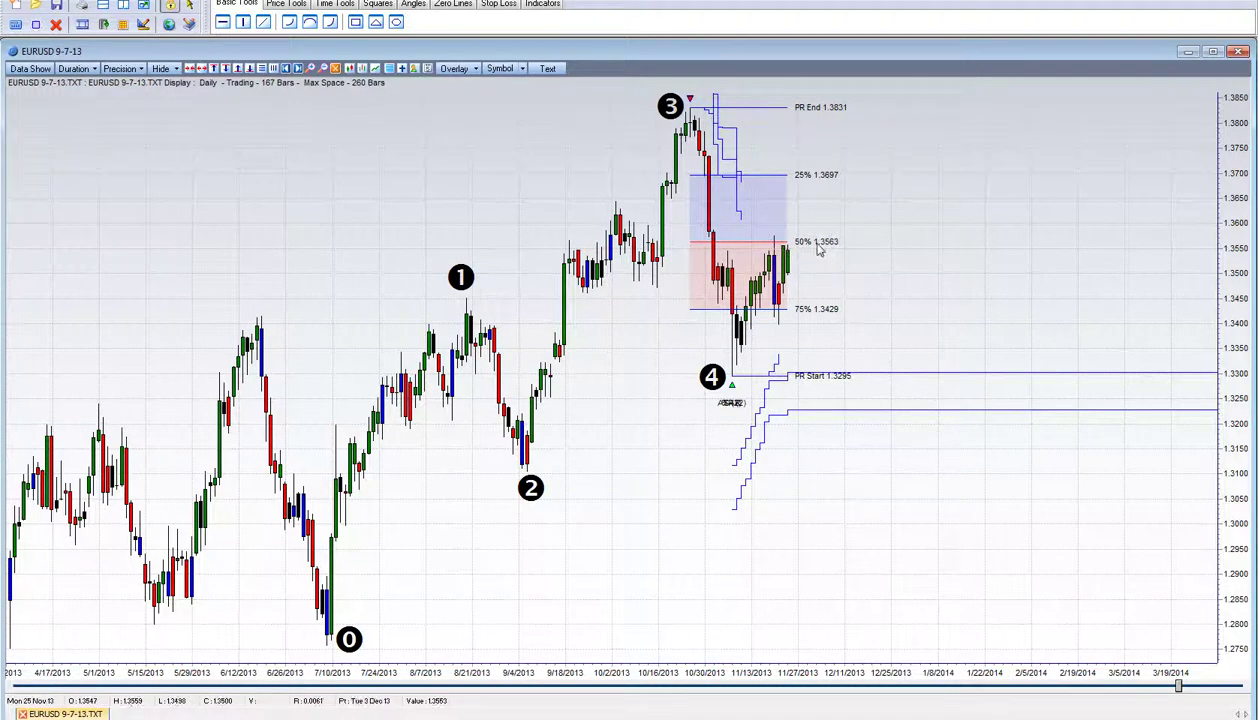
pyautogui.click(162, 68)
pyautogui.click(212, 98)
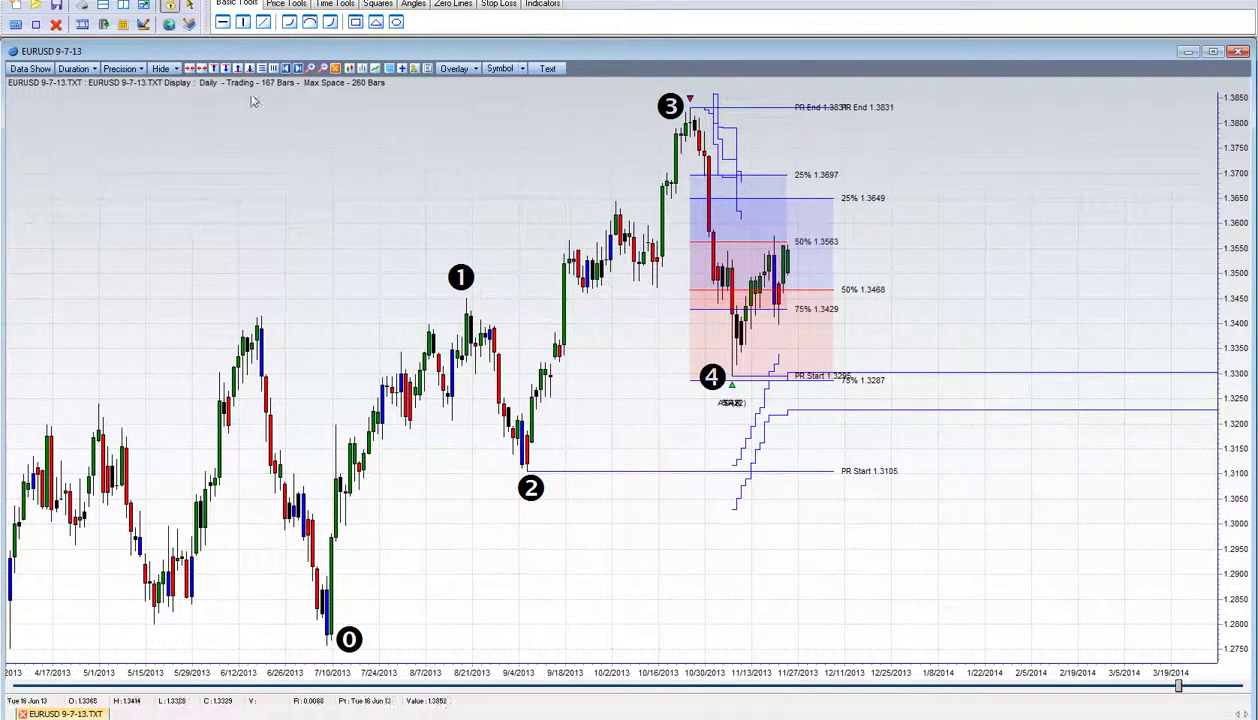
pyautogui.click(176, 68)
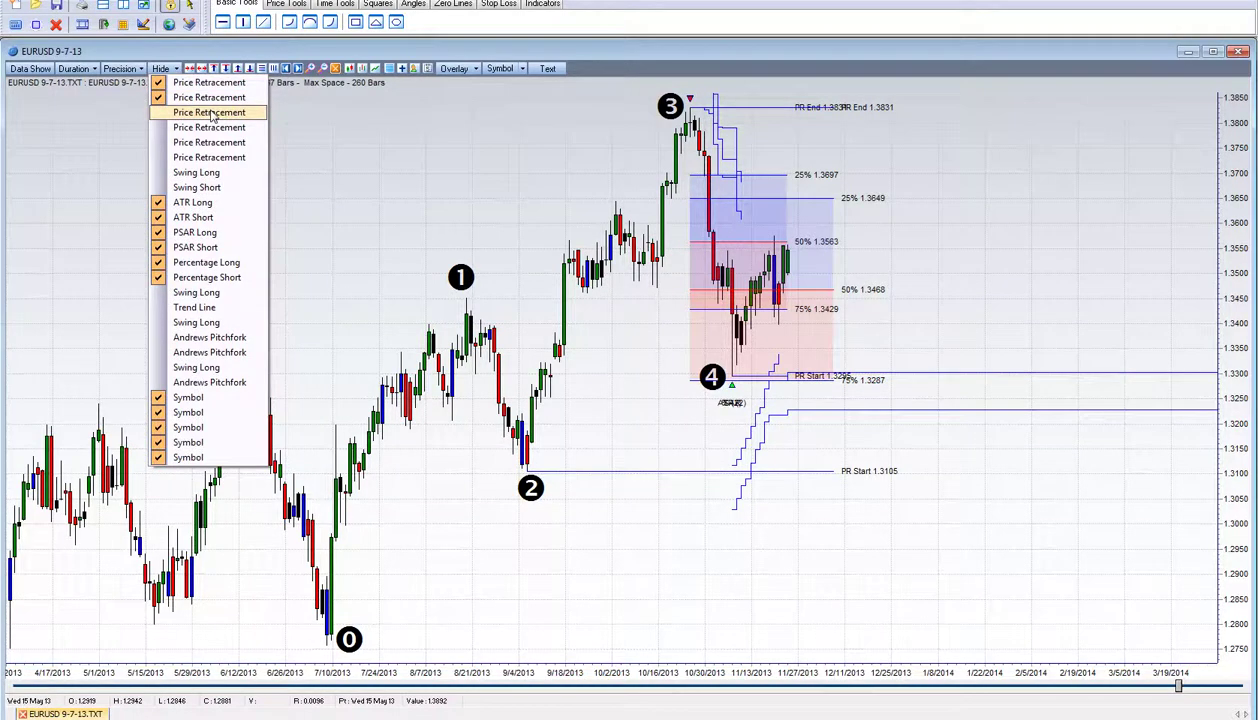
pyautogui.click(210, 116)
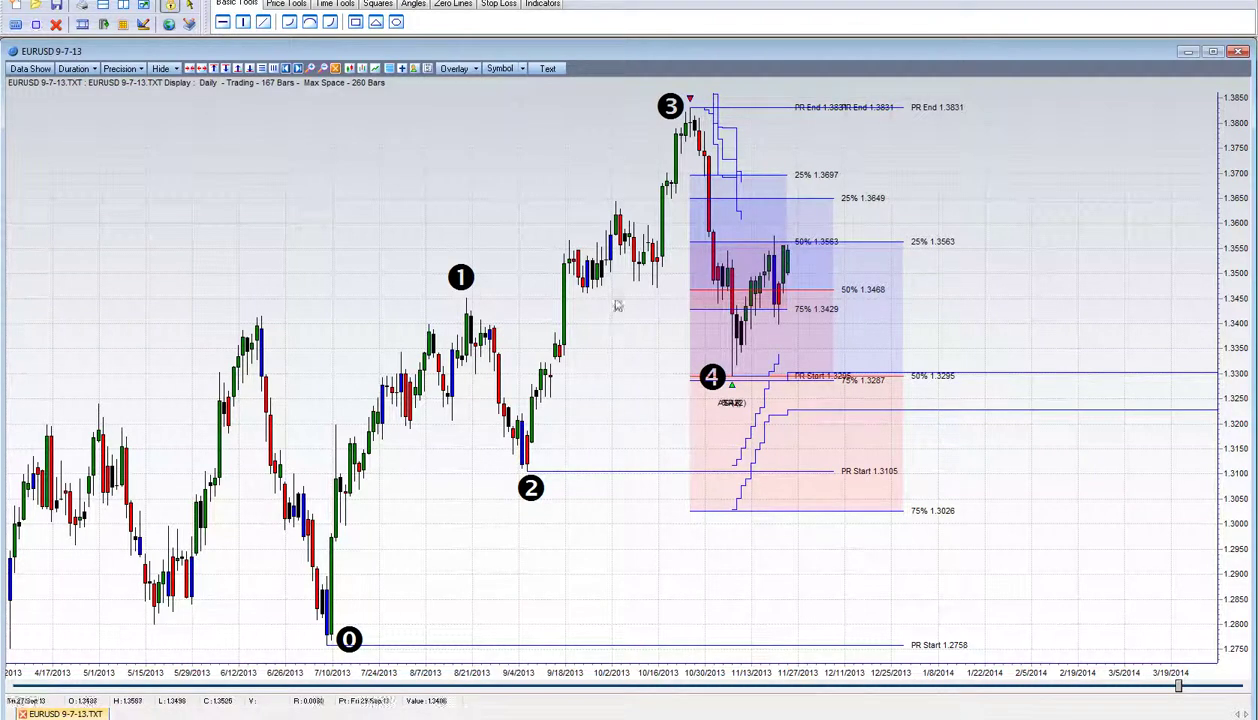
pyautogui.click(162, 68)
pyautogui.click(202, 127)
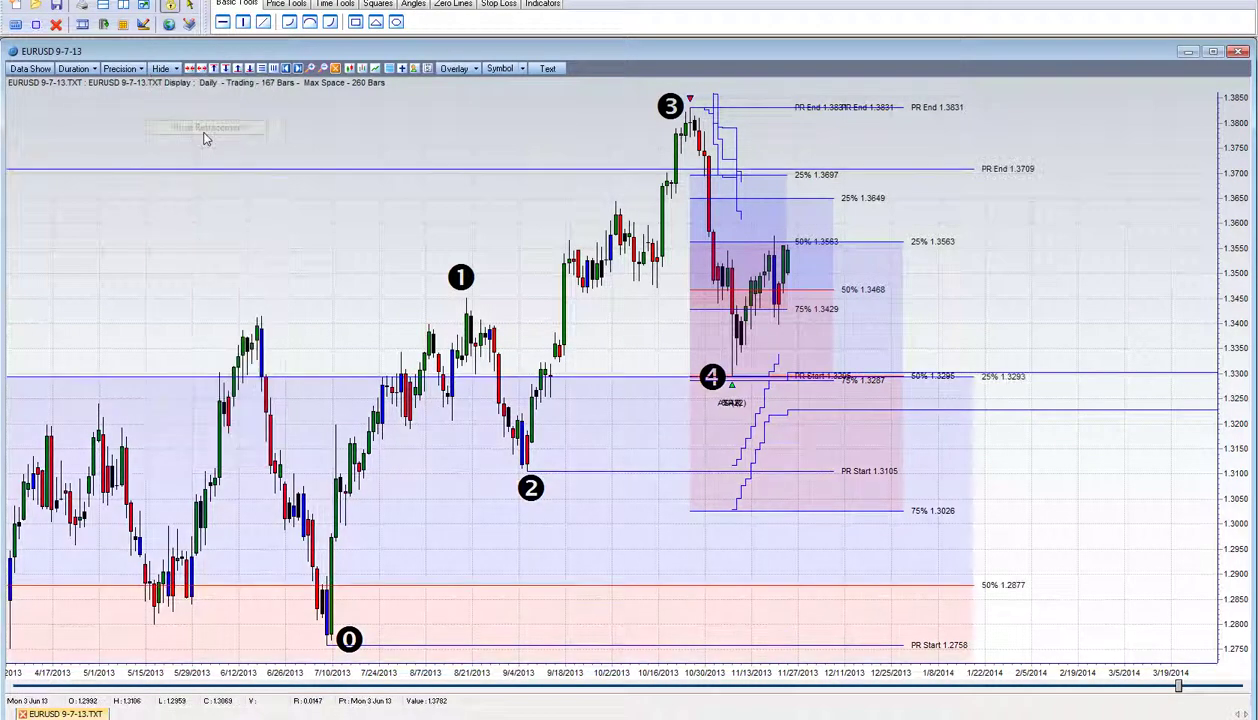
pyautogui.click(175, 68)
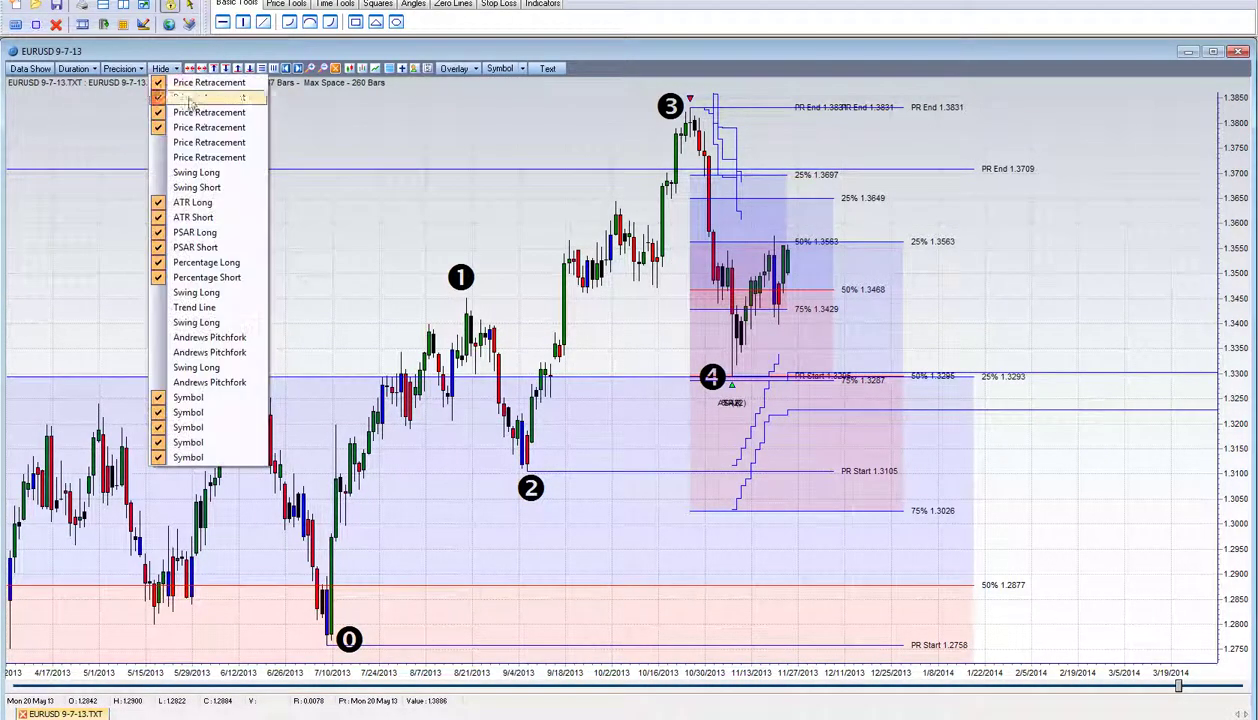
pyautogui.click(202, 127)
pyautogui.click(175, 68)
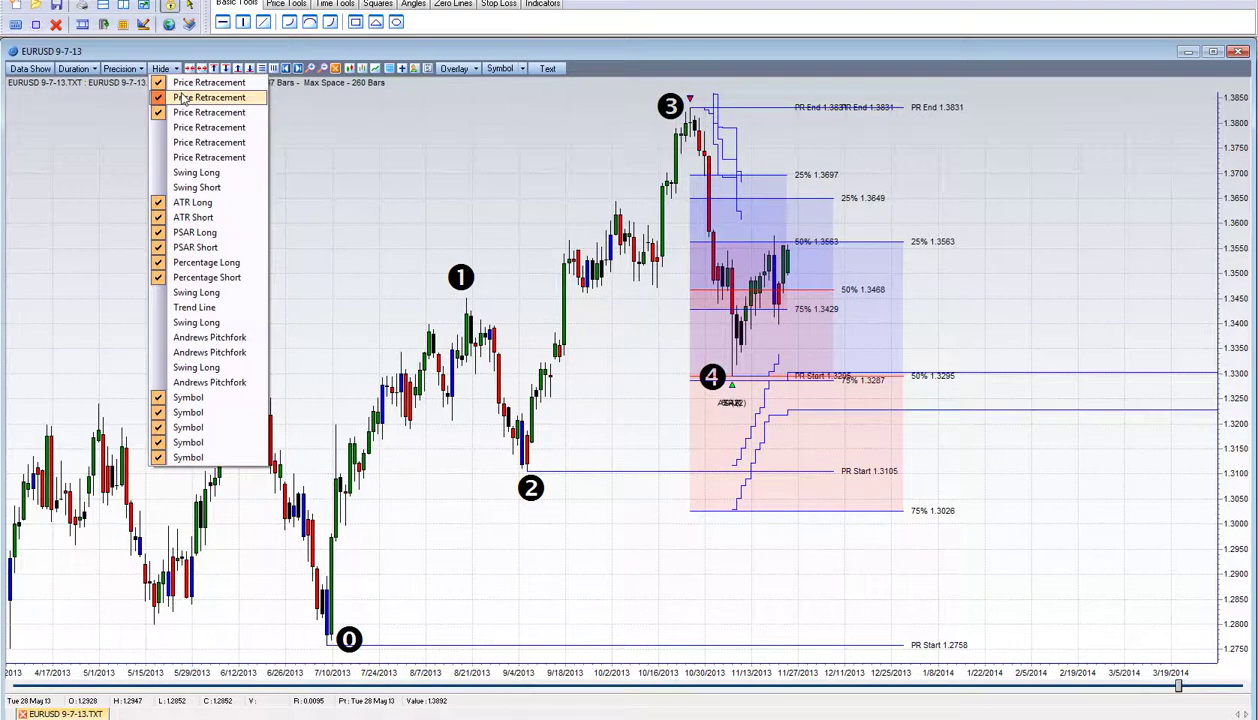
pyautogui.click(200, 97)
pyautogui.click(178, 69)
pyautogui.click(200, 112)
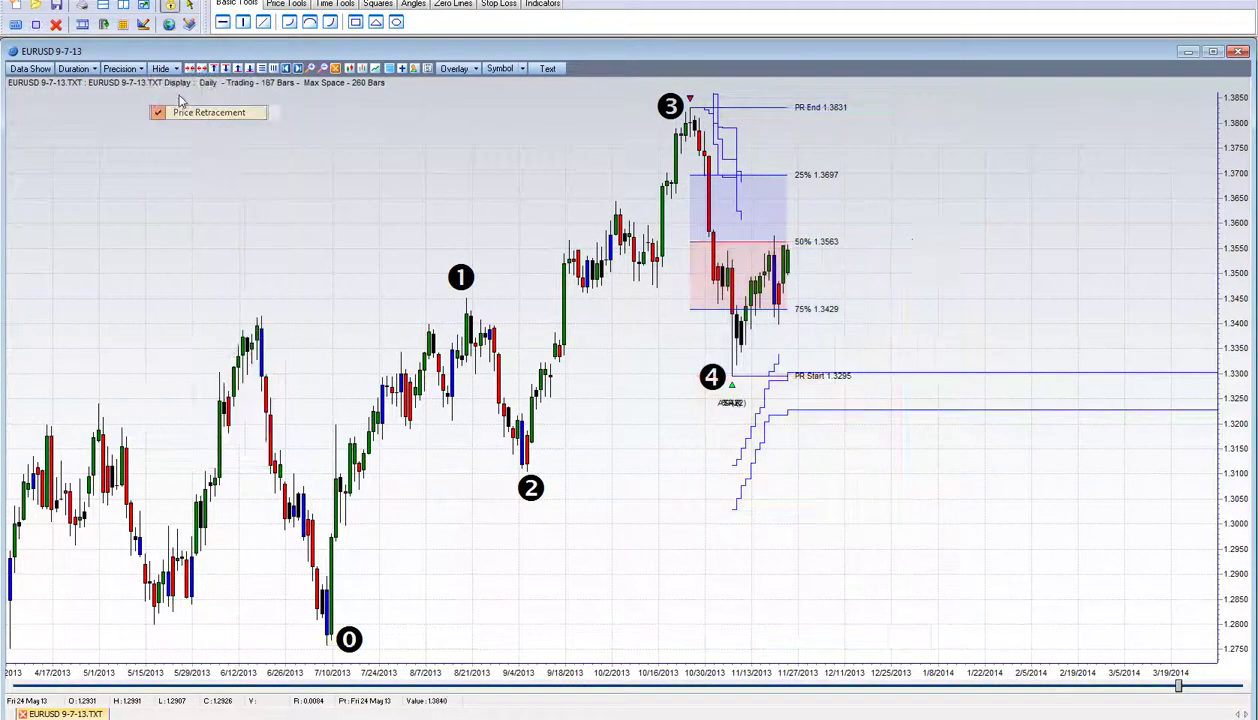
pyautogui.click(175, 68)
pyautogui.click(178, 85)
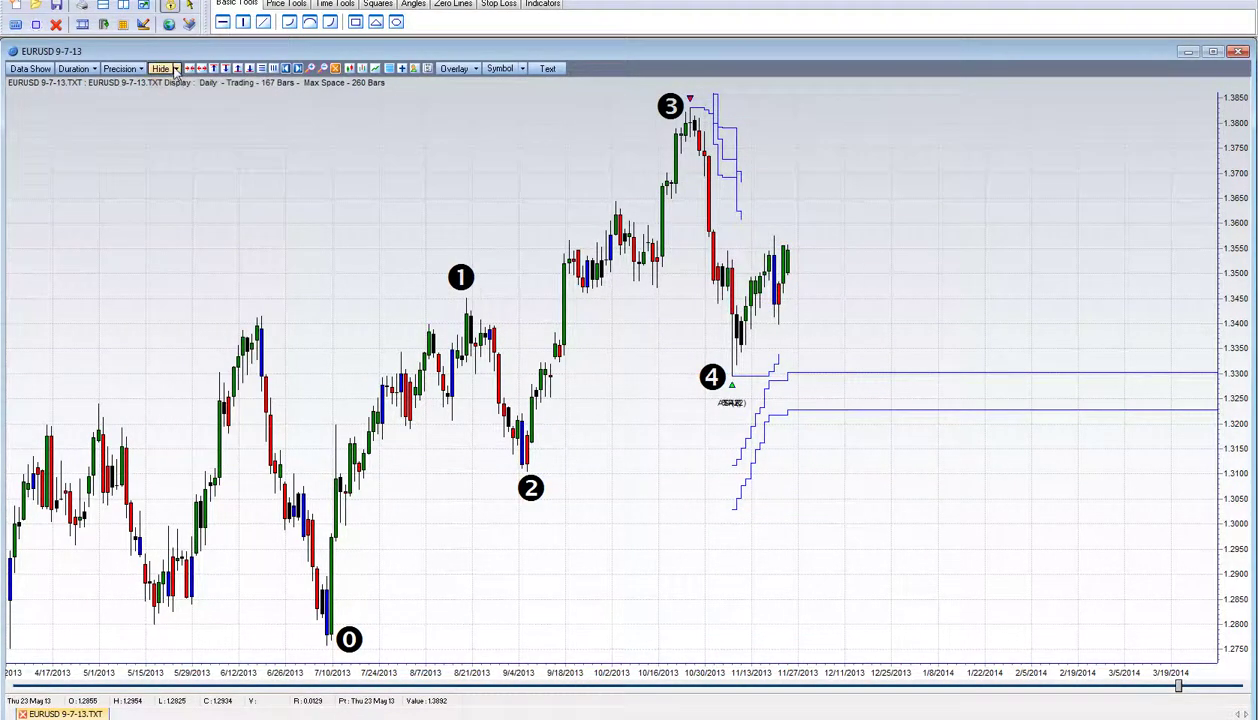
# Step: Show the red trend line, anchor its lower end on point 0, and turn on crosshairs
pyautogui.click(175, 68)
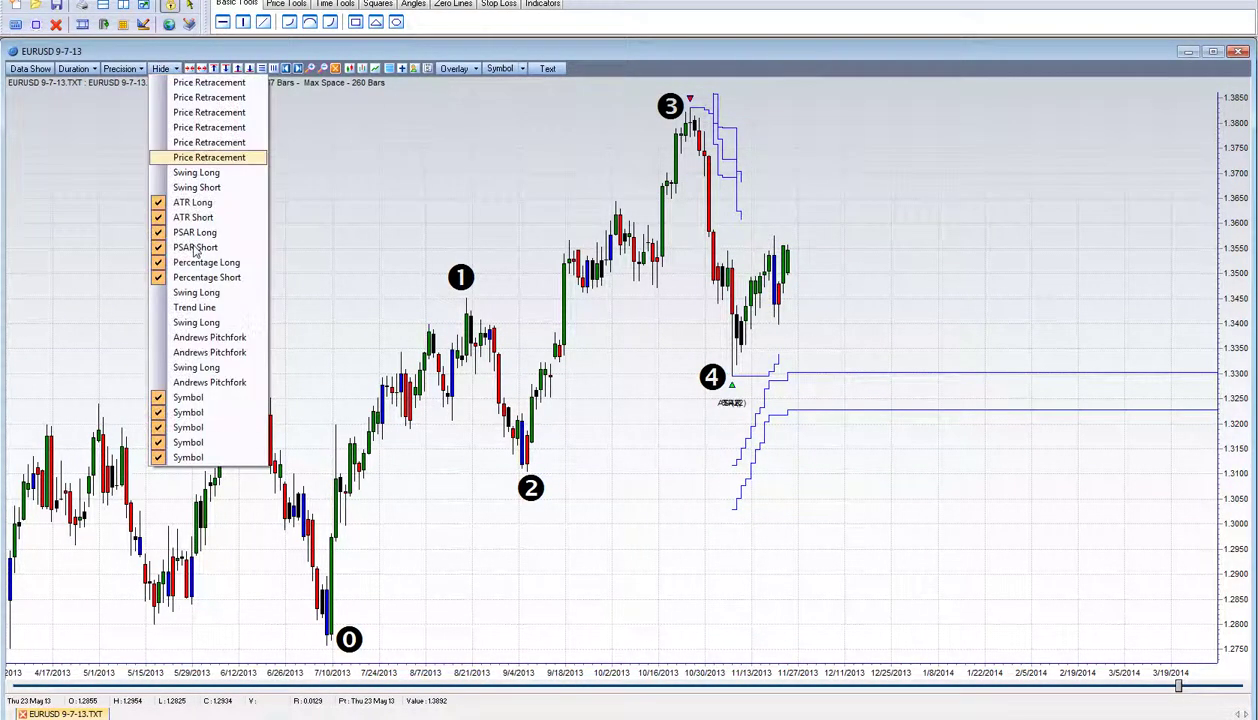
pyautogui.click(214, 308)
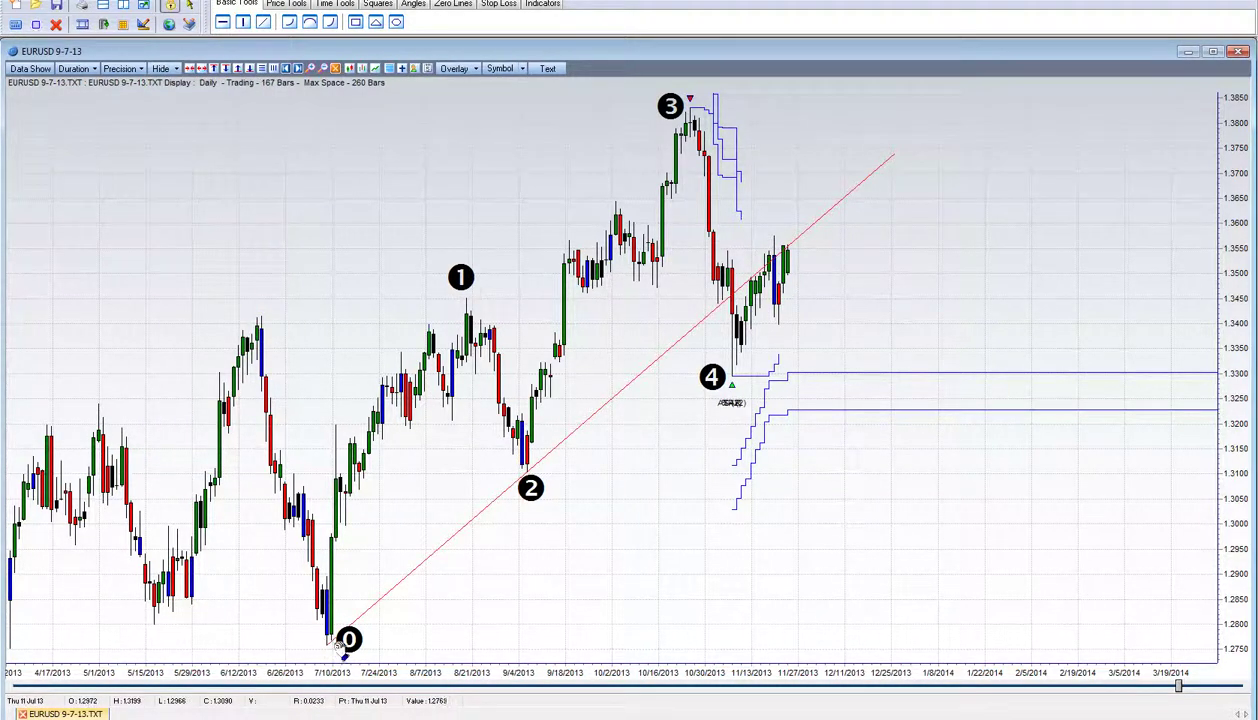
pyautogui.moveTo(337, 641); pyautogui.dragTo(329, 634)
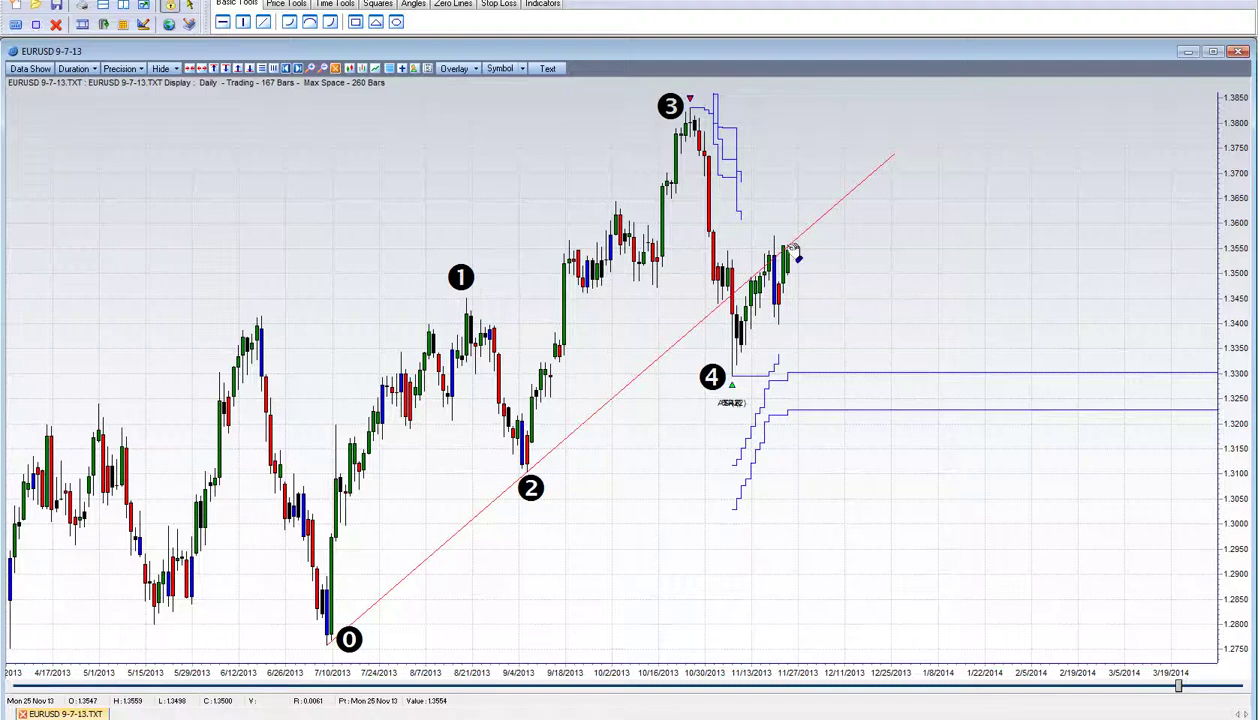
pyautogui.click(401, 70)
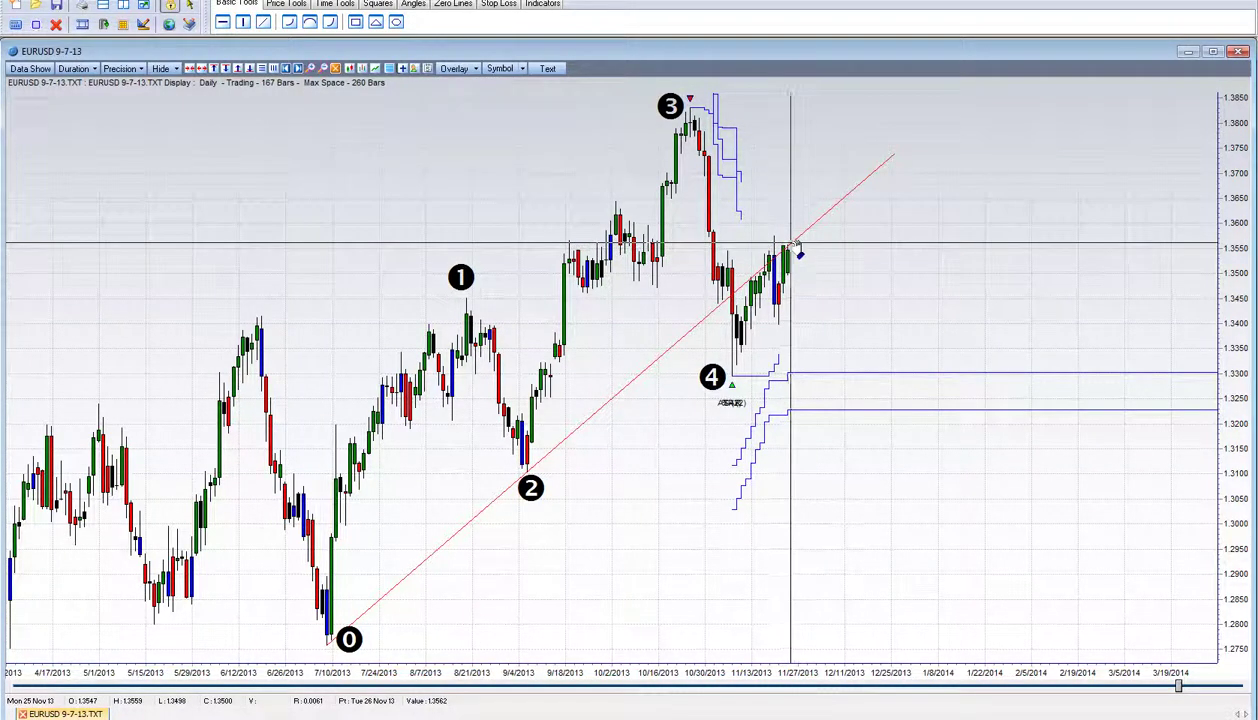
# Step: Check Andrews Pitchfork in the Hide dropdown to display it on the EURUSD chart
pyautogui.click(172, 68)
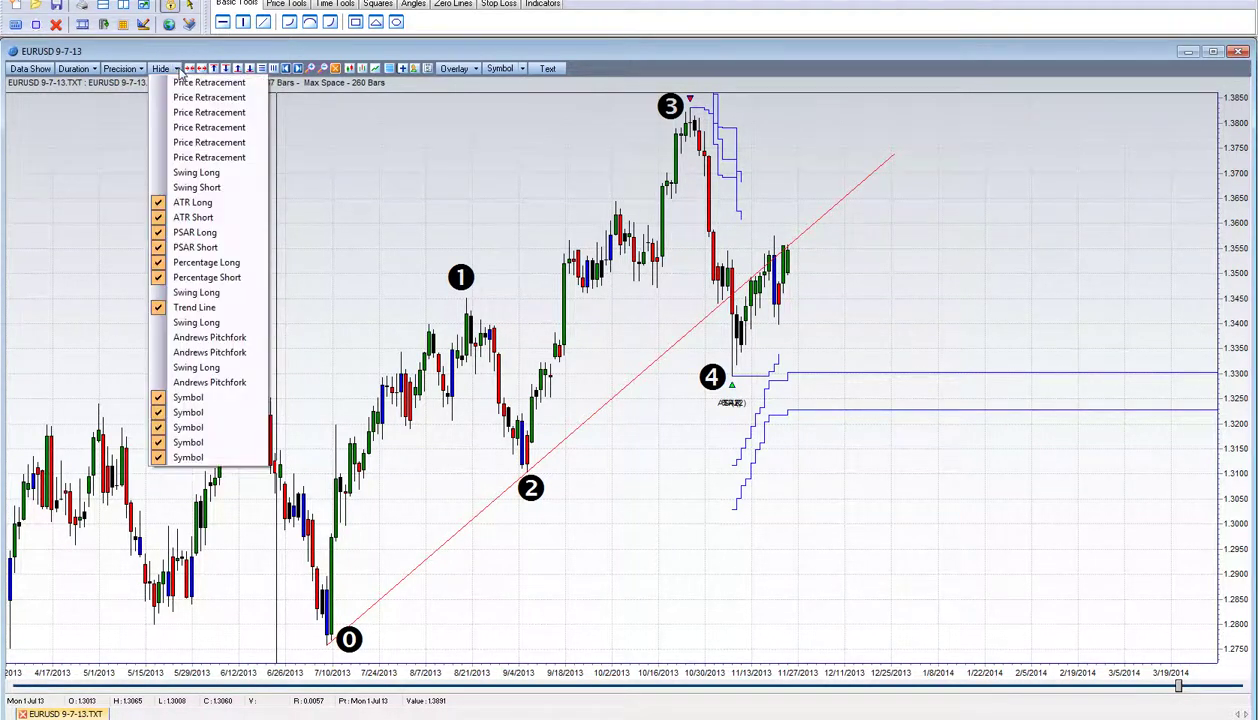
pyautogui.click(229, 339)
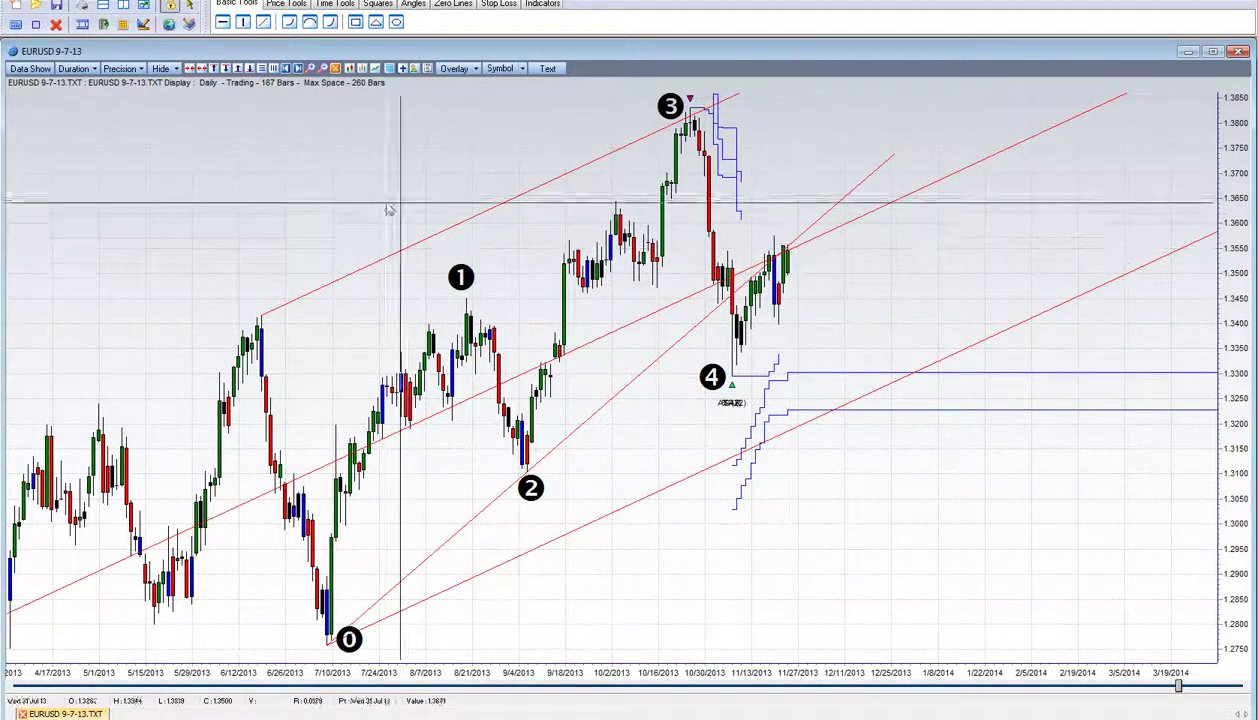
# Step: Uncheck Andrews Pitchfork and Trend Line in the Hide dropdown to hide both red drawings
pyautogui.click(176, 68)
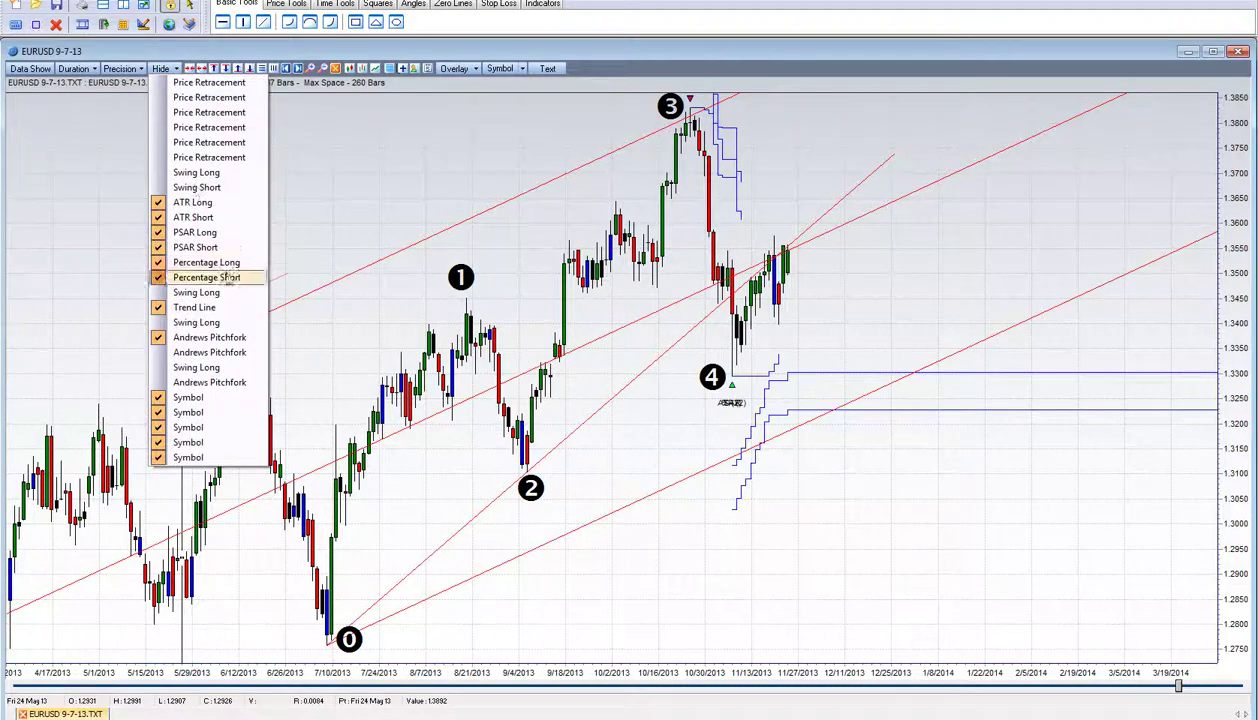
pyautogui.click(217, 338)
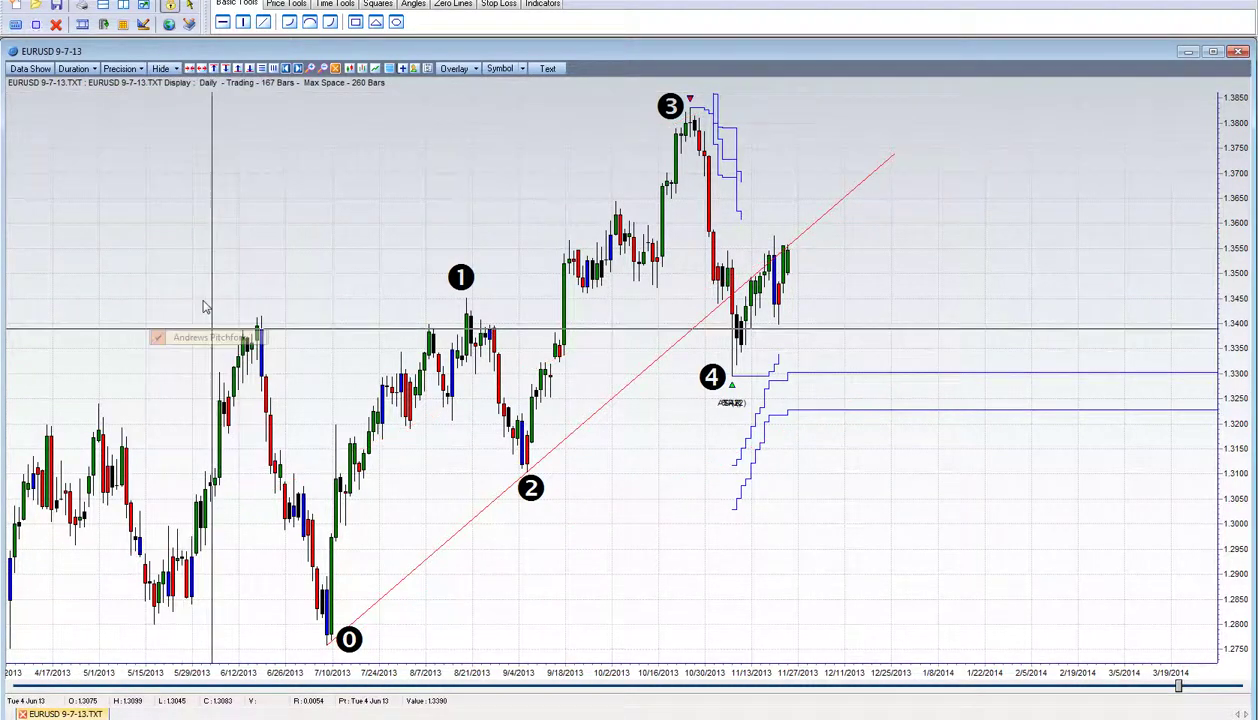
pyautogui.click(176, 68)
pyautogui.click(205, 309)
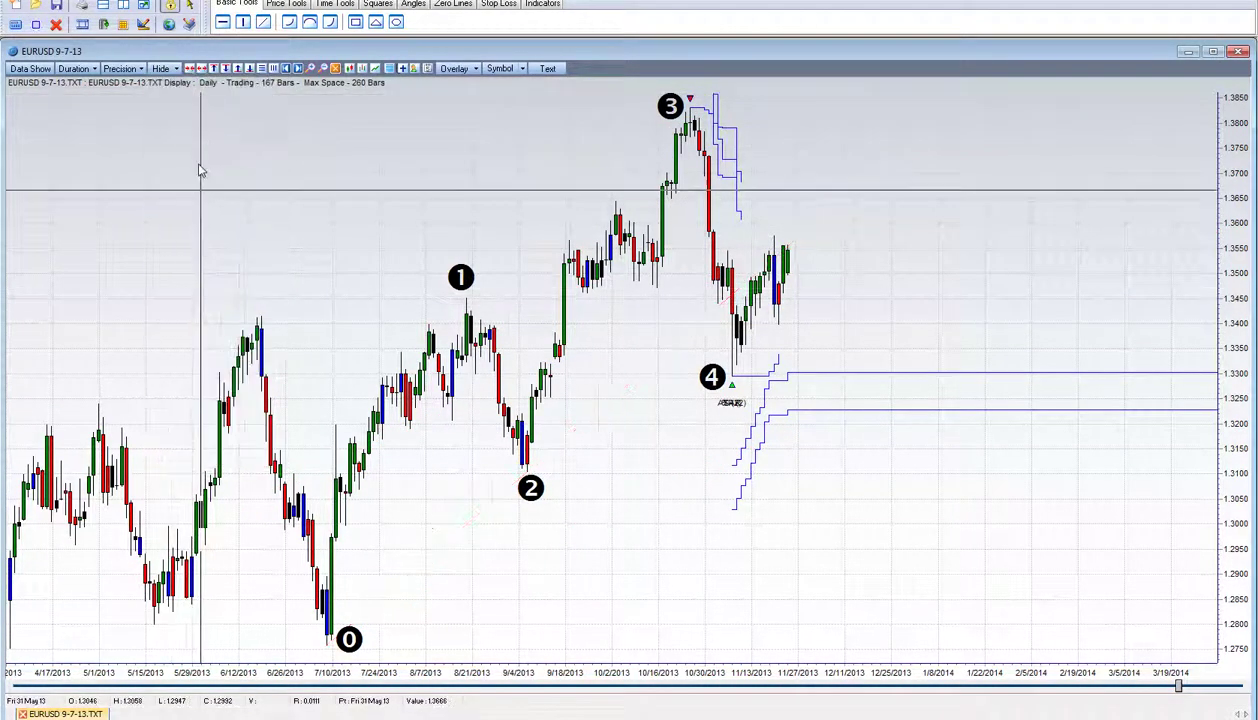
# Step: Display the other Andrews Pitchfork drawing off pivots 0 and 4
pyautogui.click(178, 67)
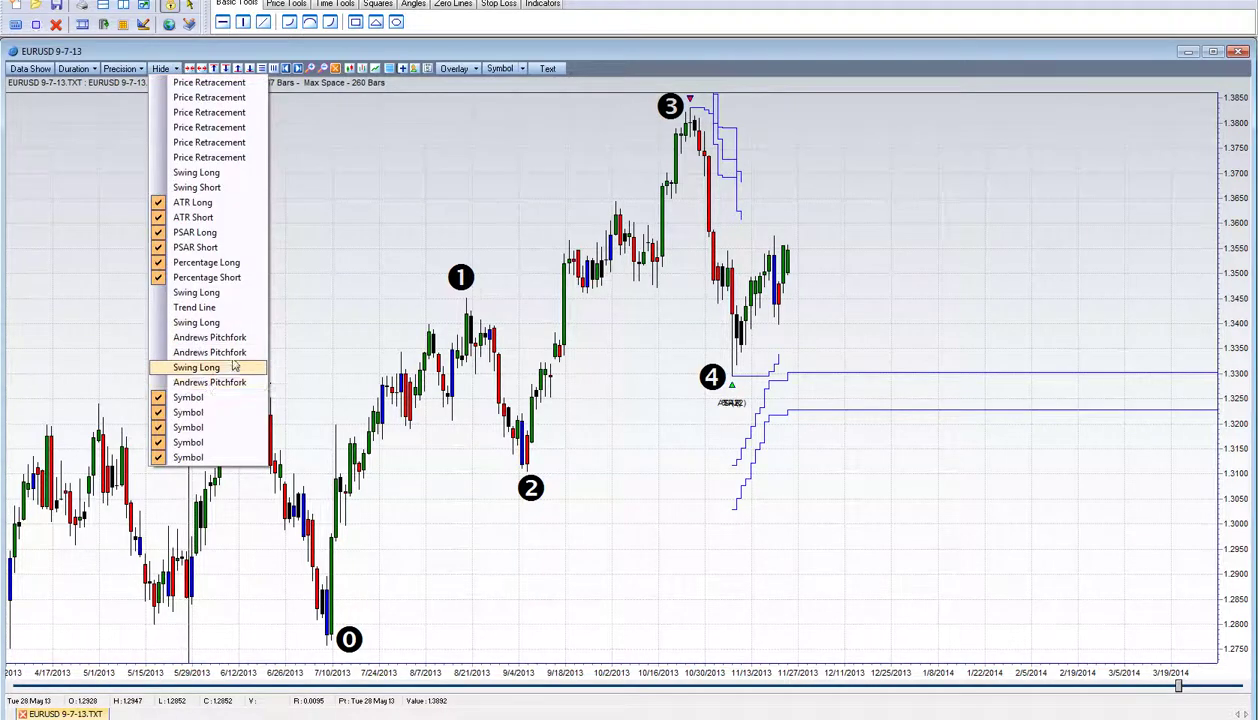
pyautogui.click(233, 357)
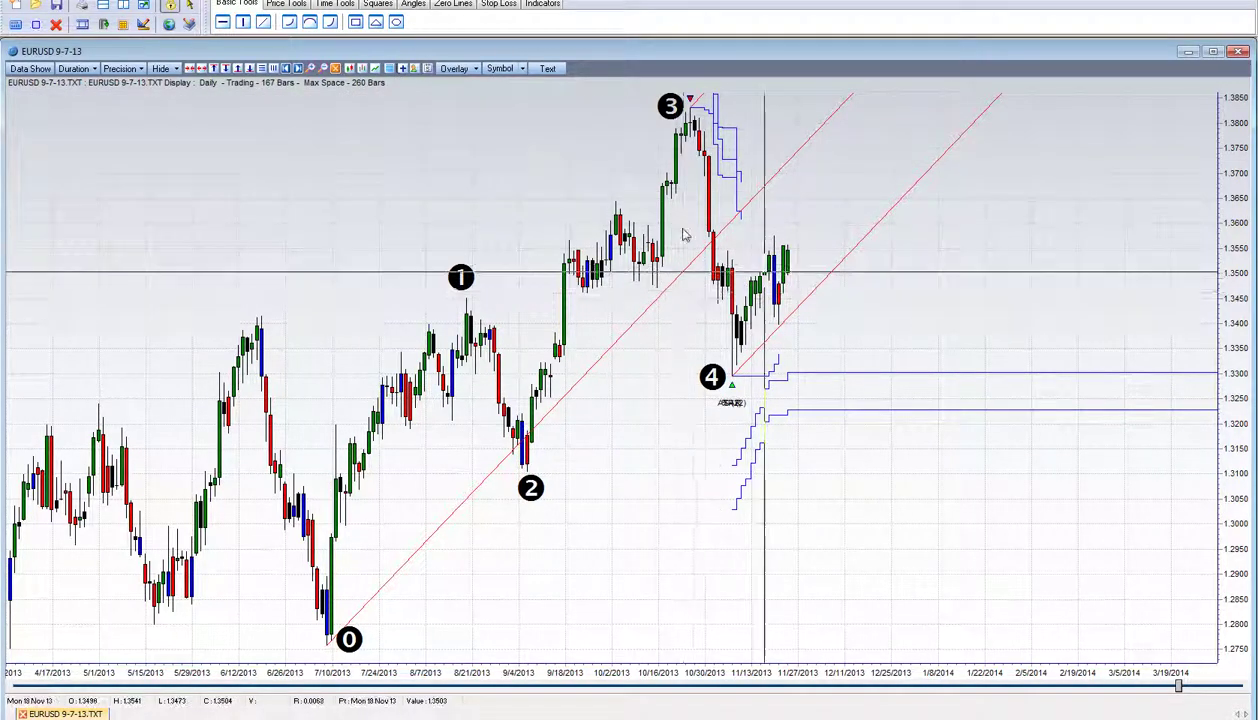
pyautogui.click(176, 69)
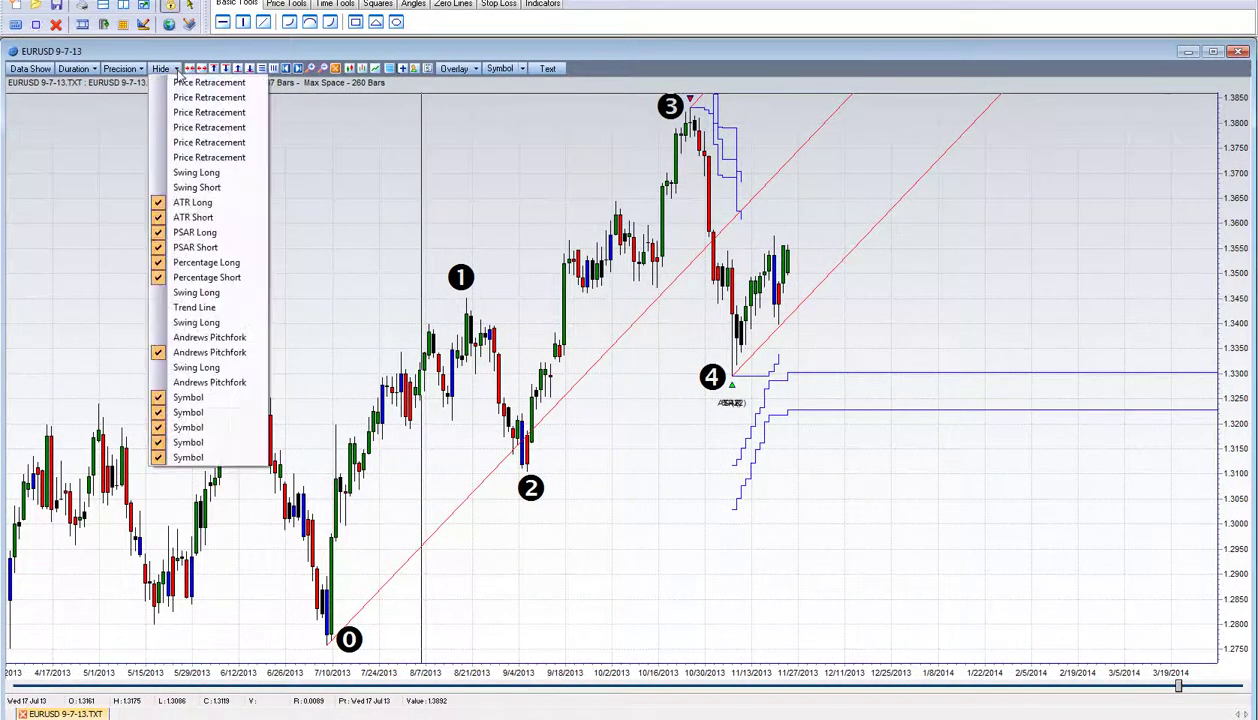
# Step: Hide the second pitchfork and show the Swing Short Limit, Part Exit, Pyramid and Target zones
pyautogui.click(231, 356)
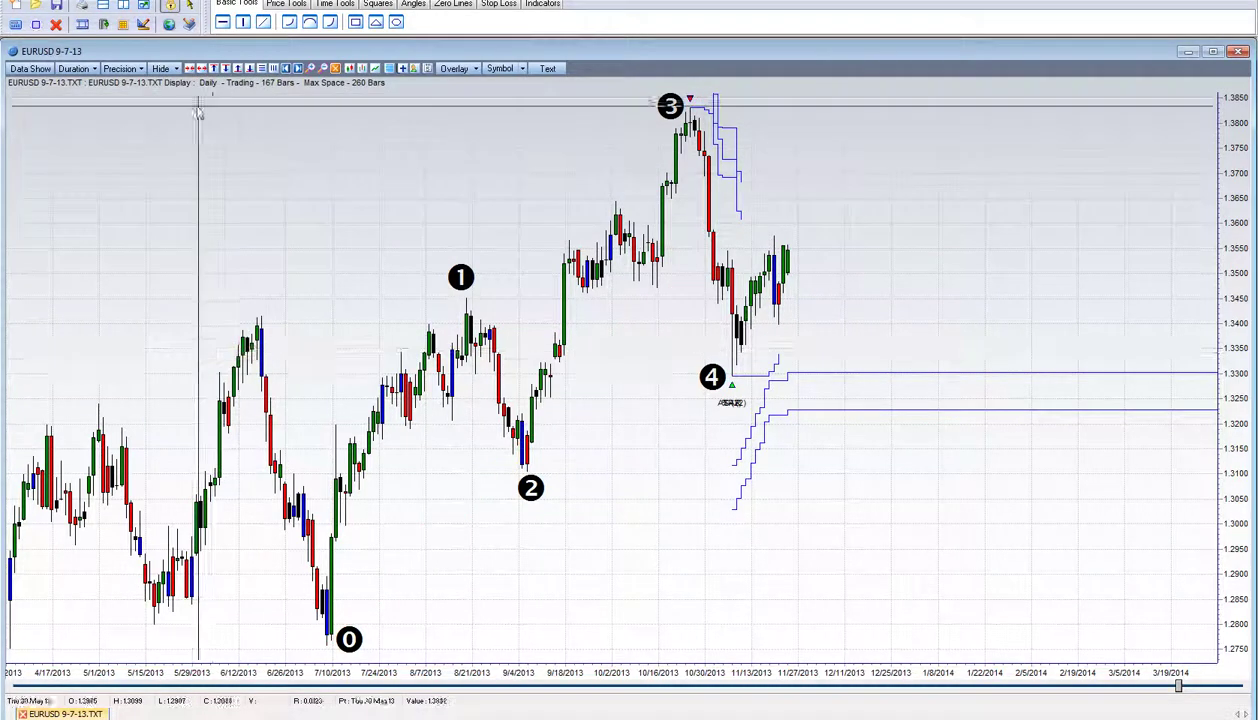
pyautogui.click(160, 69)
pyautogui.click(228, 188)
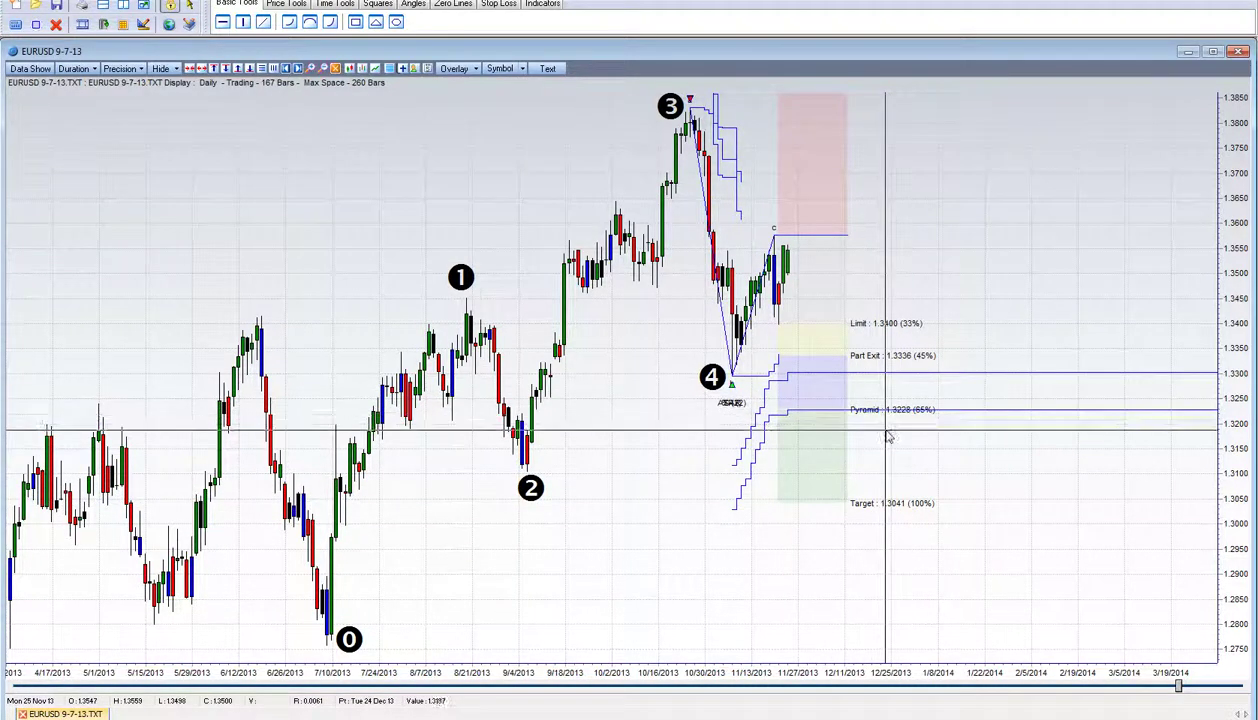
pyautogui.moveTo(848, 415)
pyautogui.mouseDown()
pyautogui.moveTo(927, 408)
pyautogui.moveTo(848, 410)
pyautogui.mouseUp()
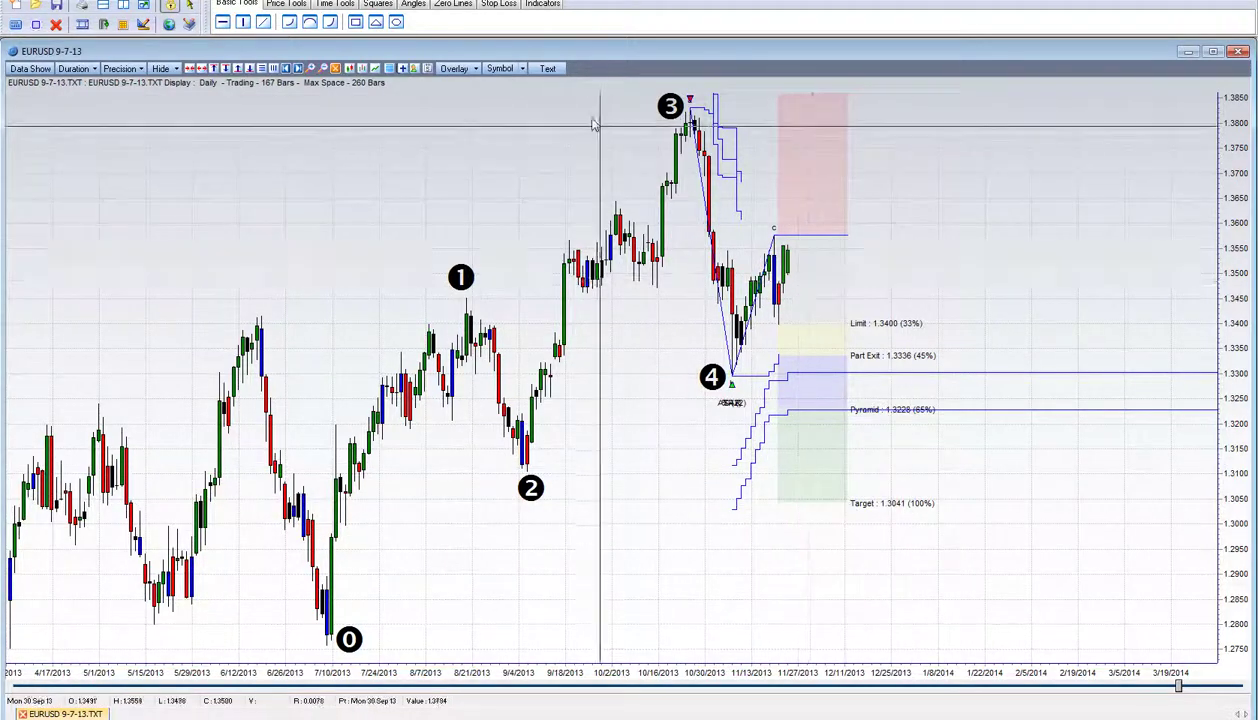
pyautogui.click(178, 68)
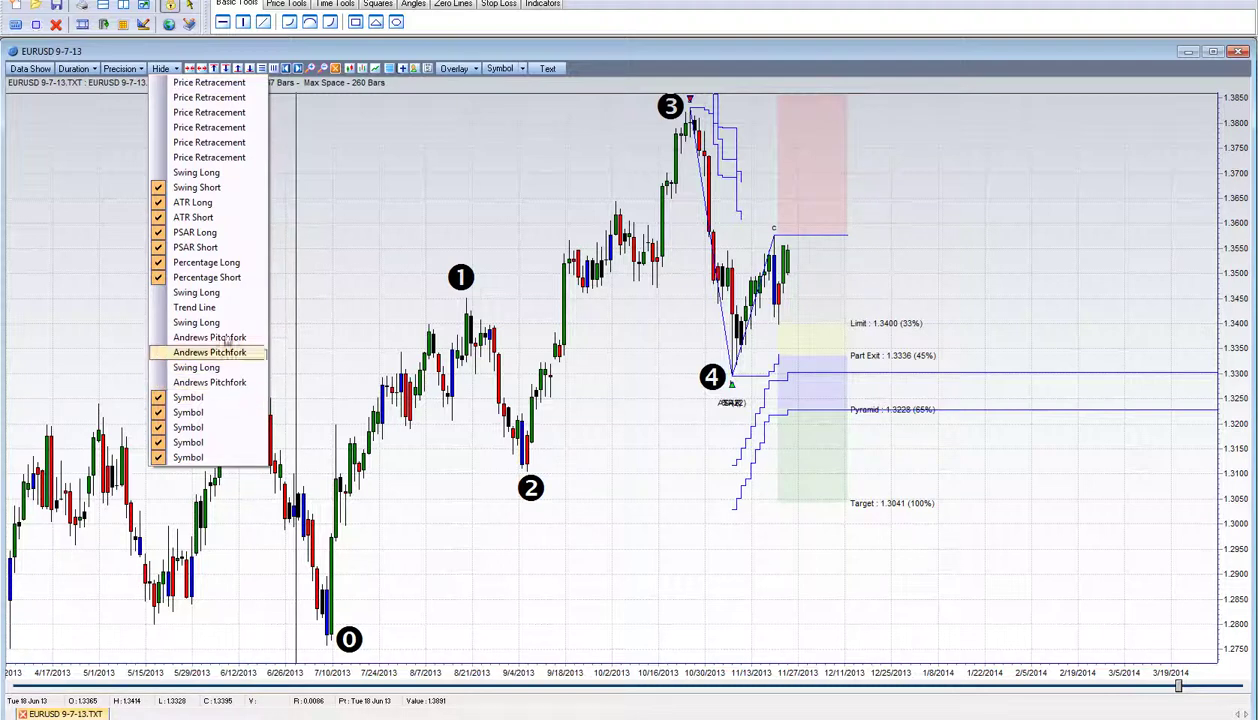
# Step: Uncheck Swing Short, preview the Swing Long target zones, then uncheck Swing Long too
pyautogui.click(220, 188)
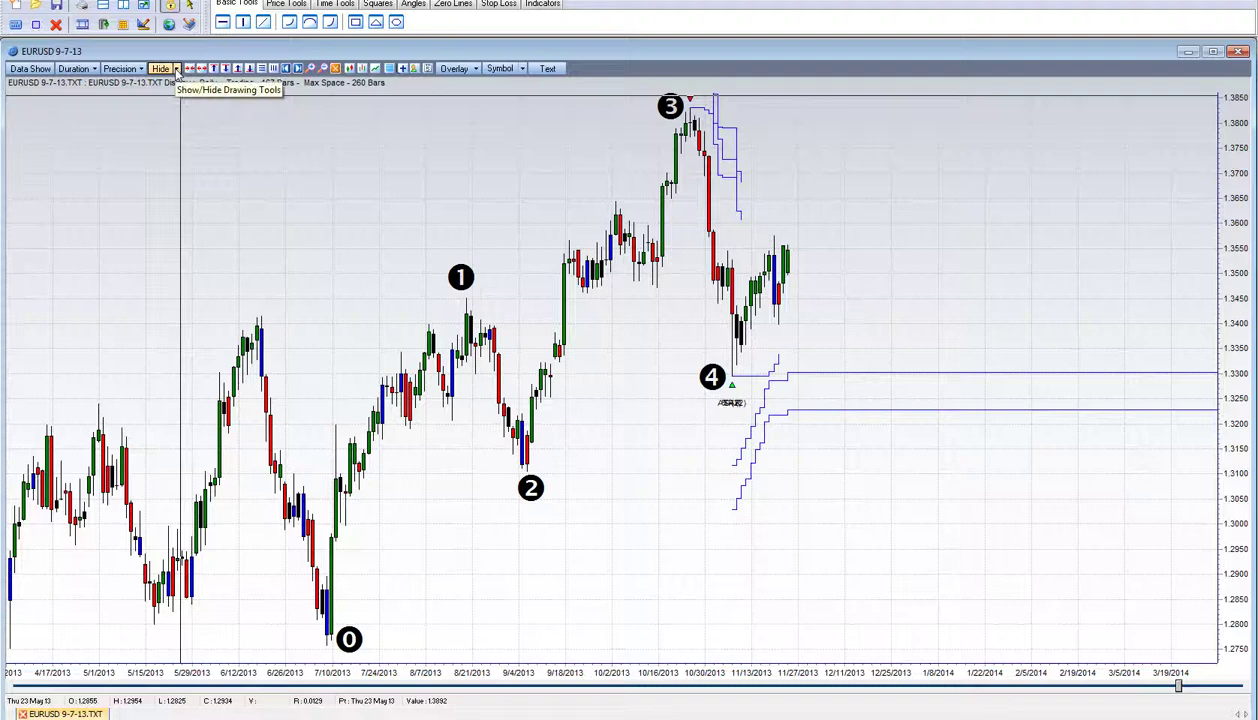
pyautogui.click(178, 68)
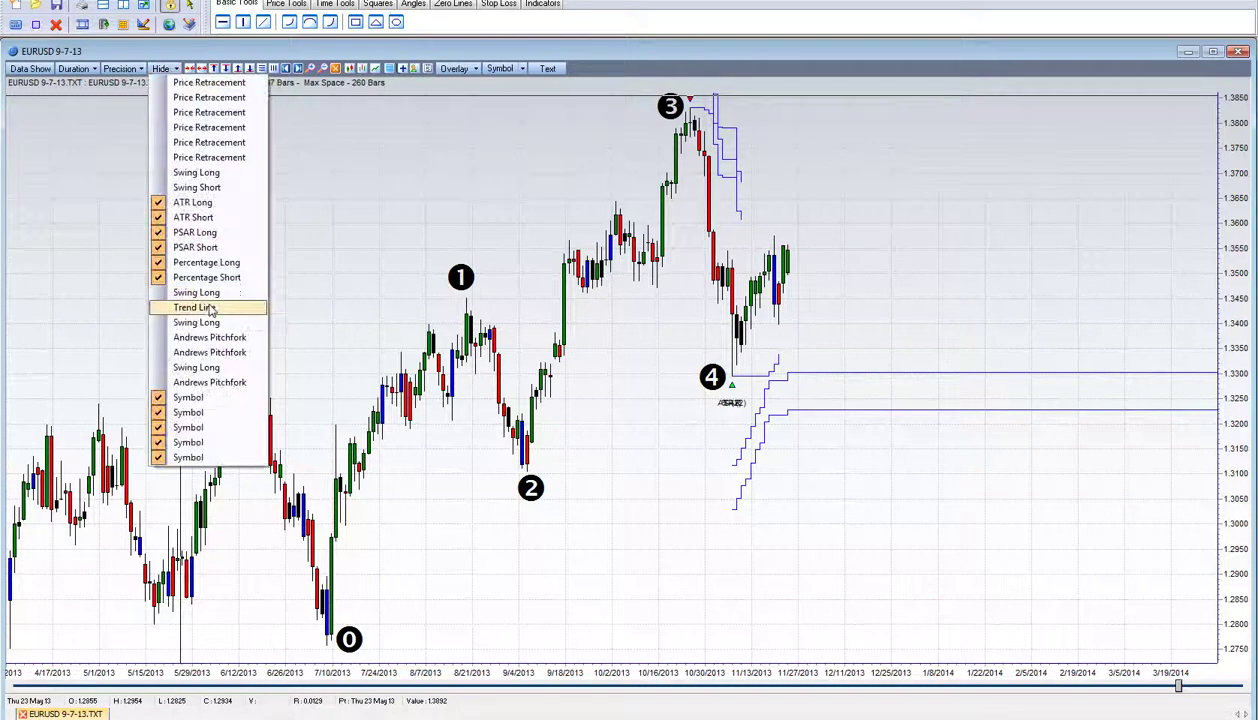
pyautogui.click(243, 370)
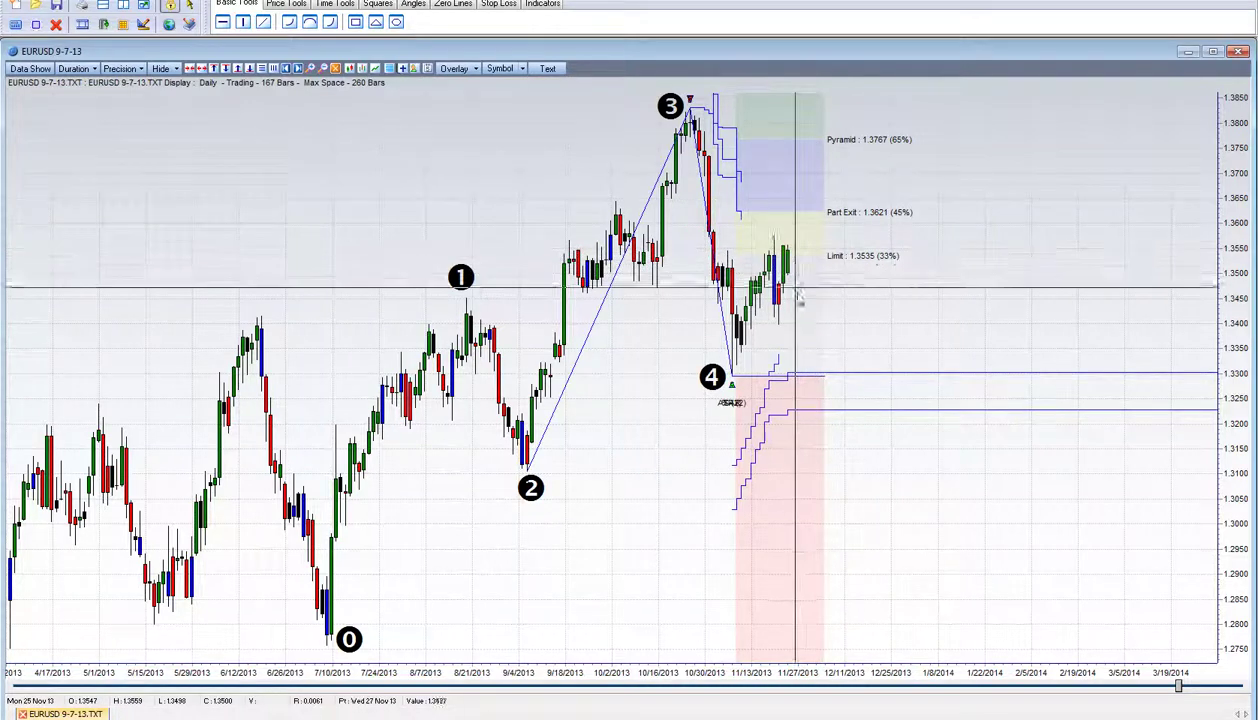
pyautogui.click(175, 69)
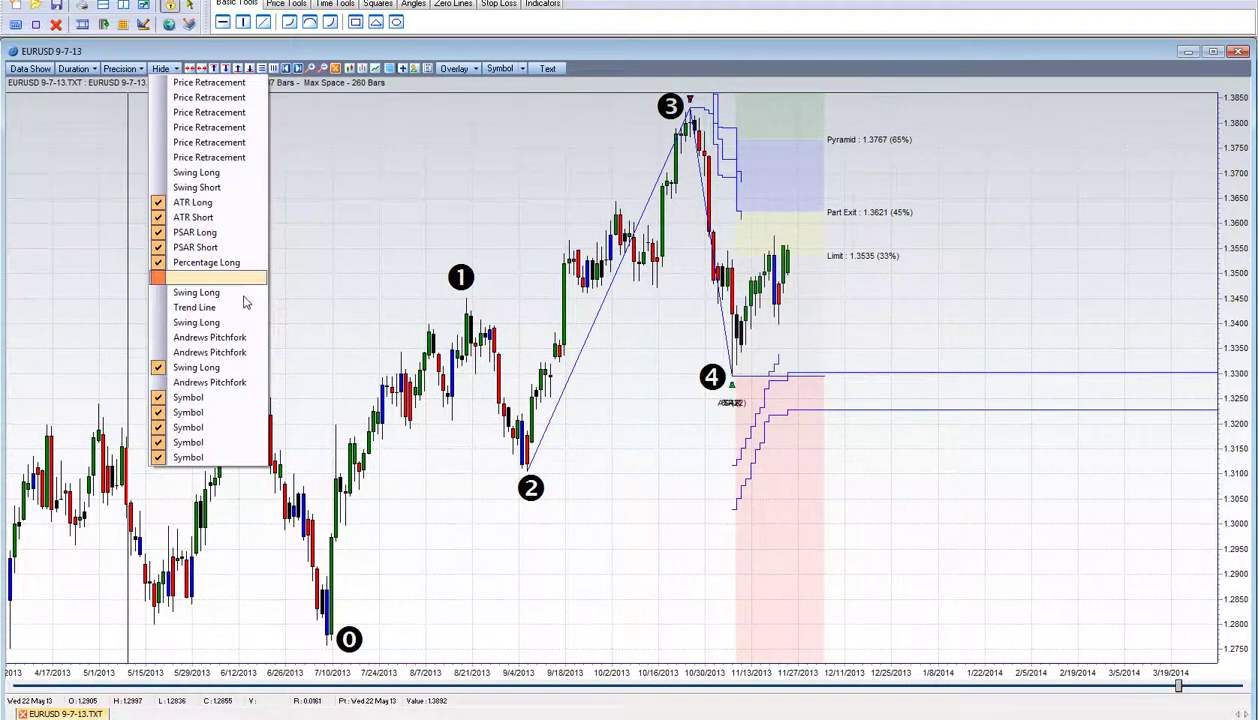
pyautogui.click(233, 368)
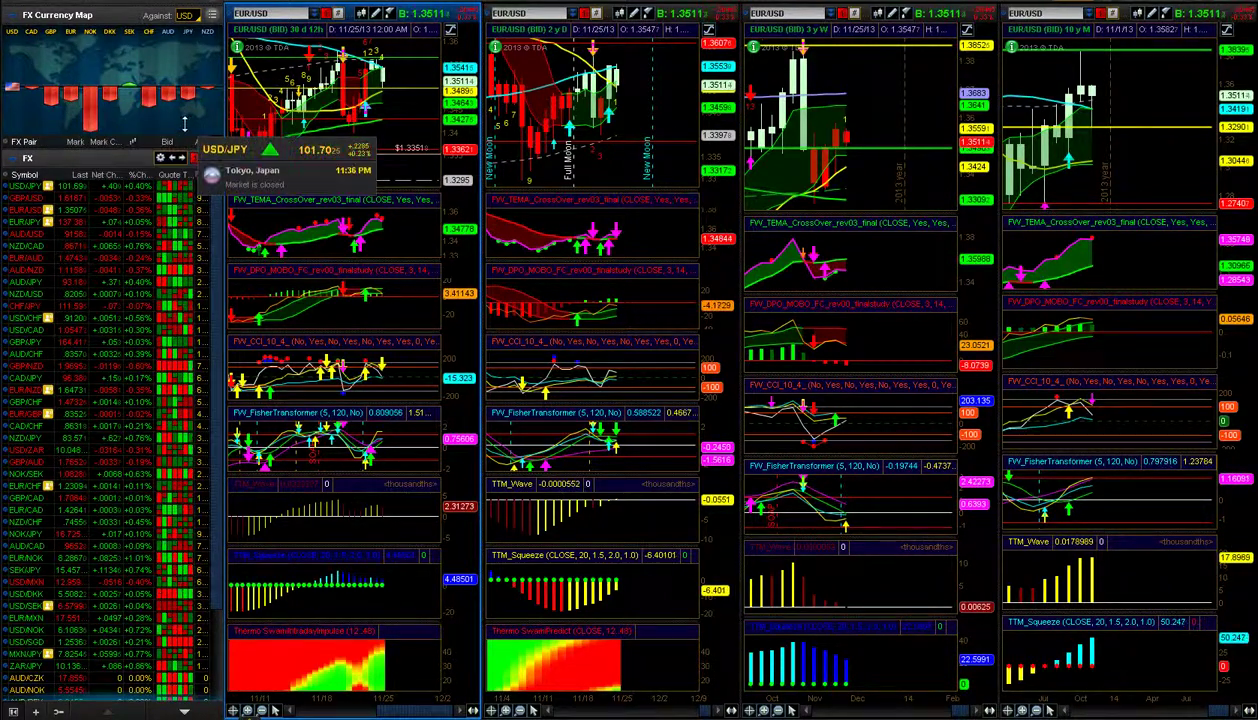
# Step: Look over the FX Currency Map and the 12-hour, daily, weekly and monthly EUR/USD charts
pyautogui.moveTo(162, 98)
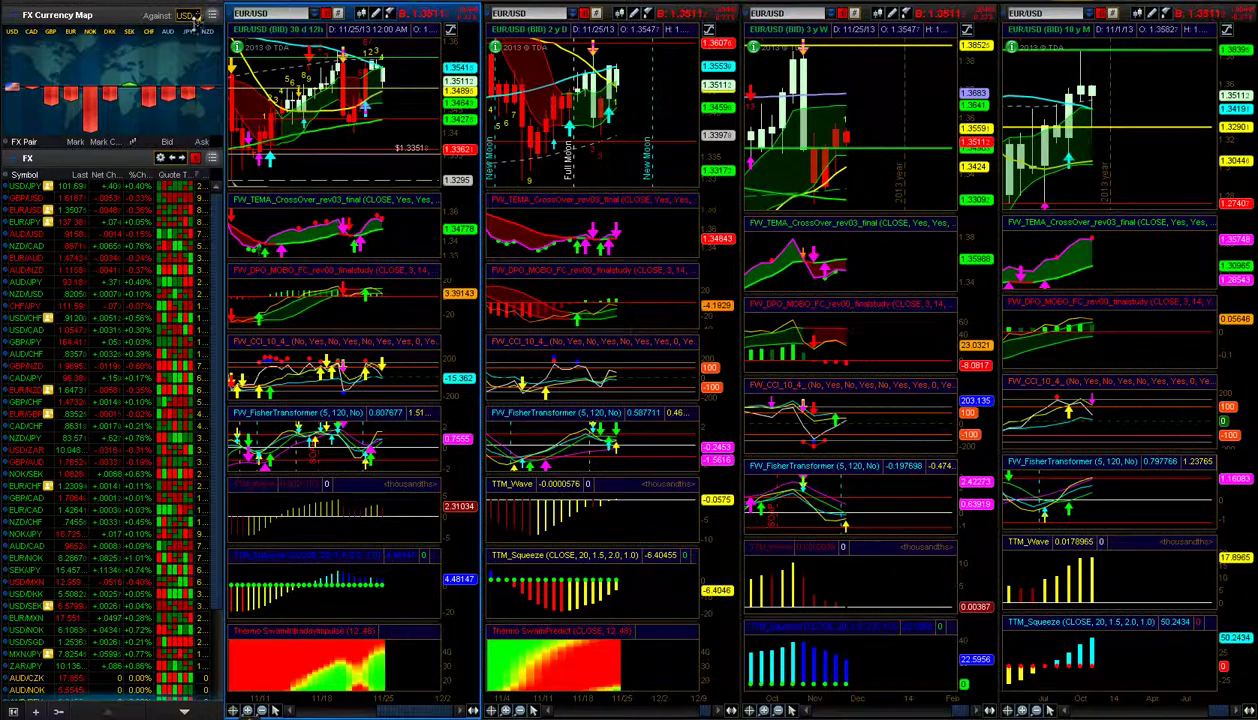
pyautogui.moveTo(52, 97)
pyautogui.moveTo(91, 115)
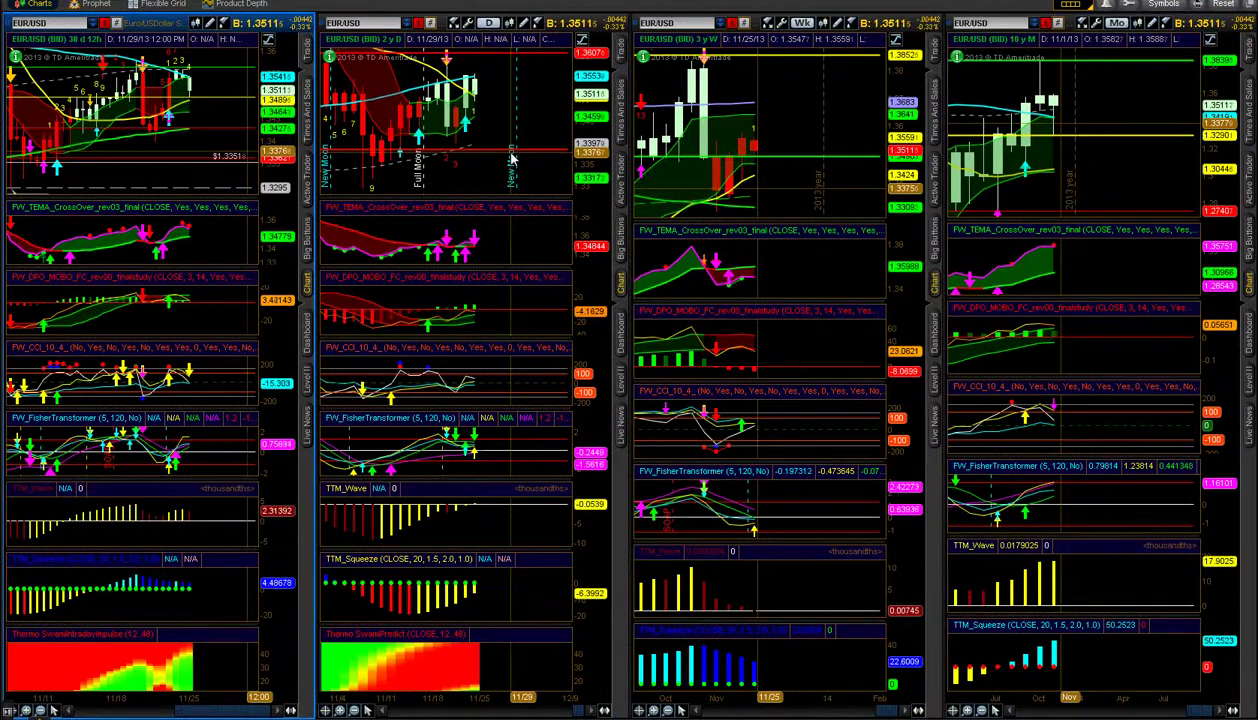
# Step: Drag the daily chart's price axis so levels from about 1.3107 to 1.379 fit
pyautogui.moveTo(588, 130); pyautogui.dragTo(588, 168)
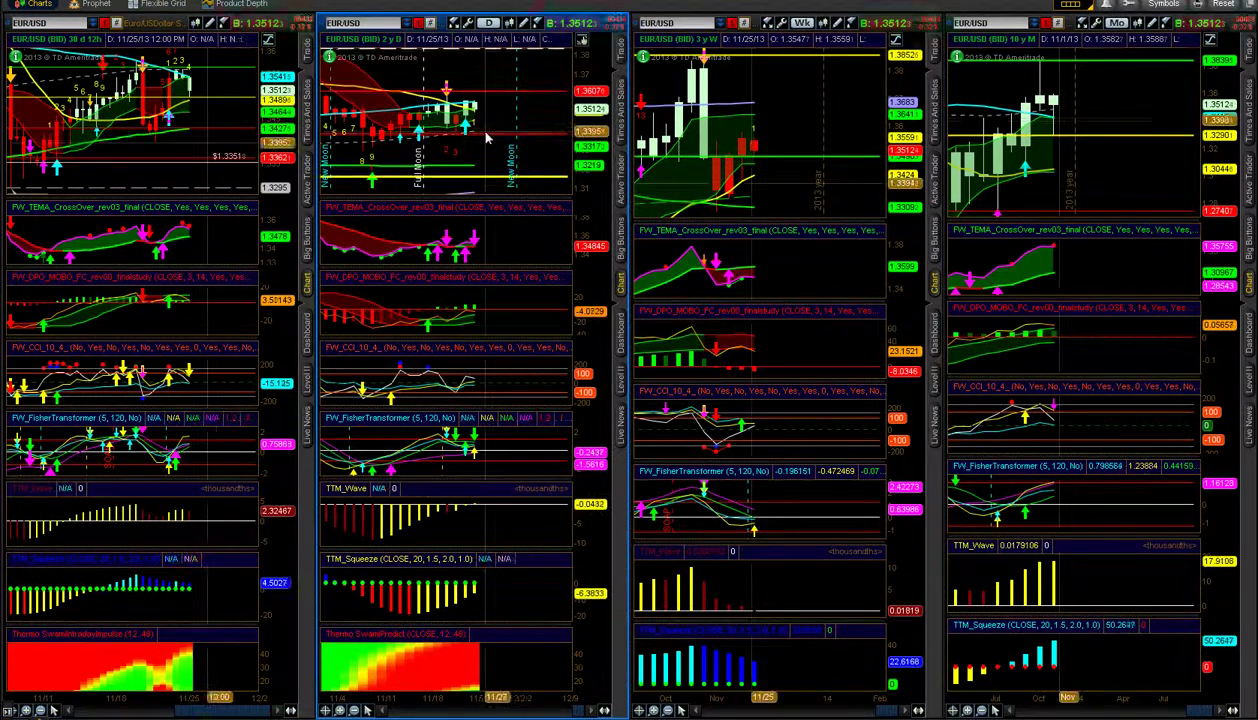